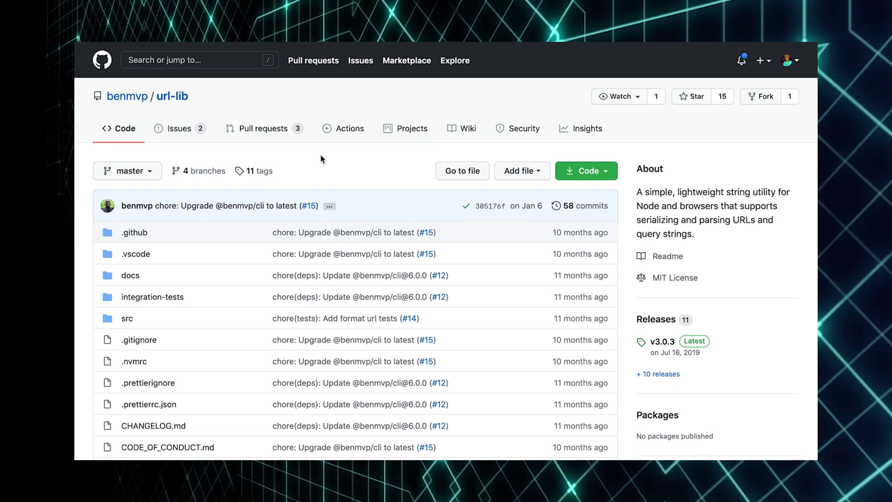
scroll(321, 160, "down", 1)
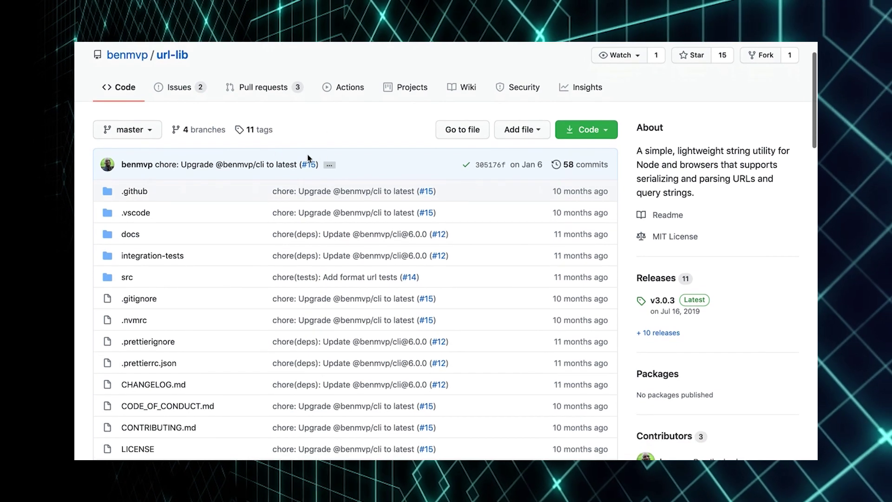
Step: Review url-lib's release.yml workflow, then view the open-sauced CHANGELOG.md 0.18.2 entry
left_click(129, 194)
scroll(148, 278, "down", 5)
scroll(148, 279, "down", 3)
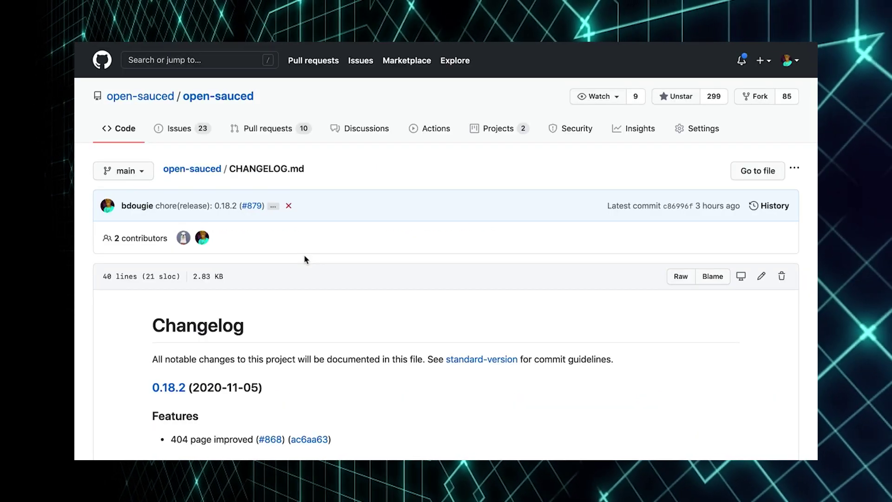
scroll(305, 259, "down", 2)
scroll(305, 260, "down", 2)
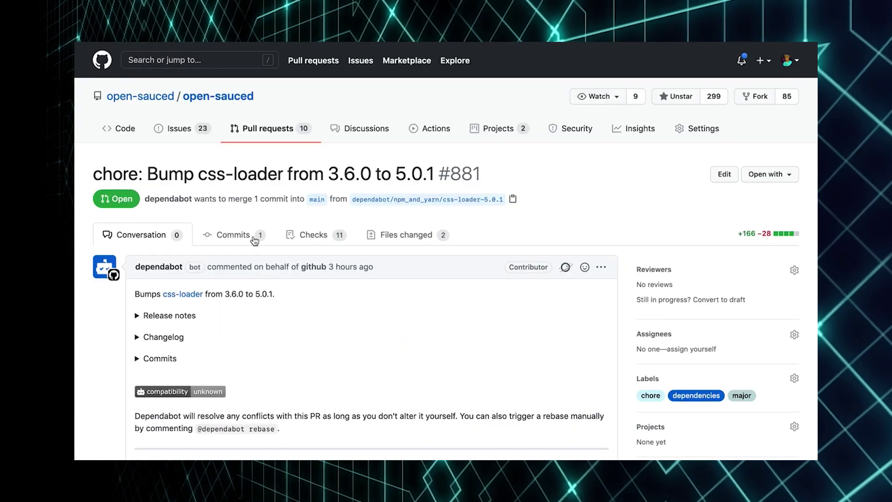
scroll(254, 241, "down", 5)
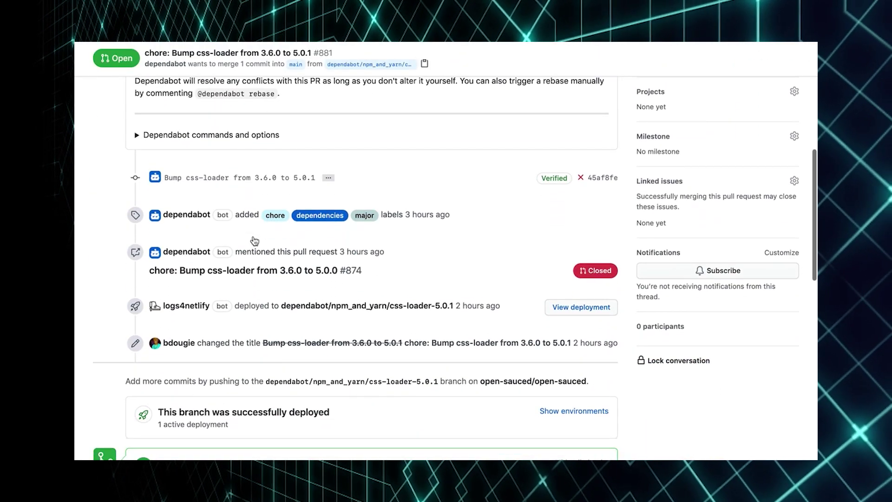
scroll(254, 241, "down", 5)
scroll(254, 240, "down", 2)
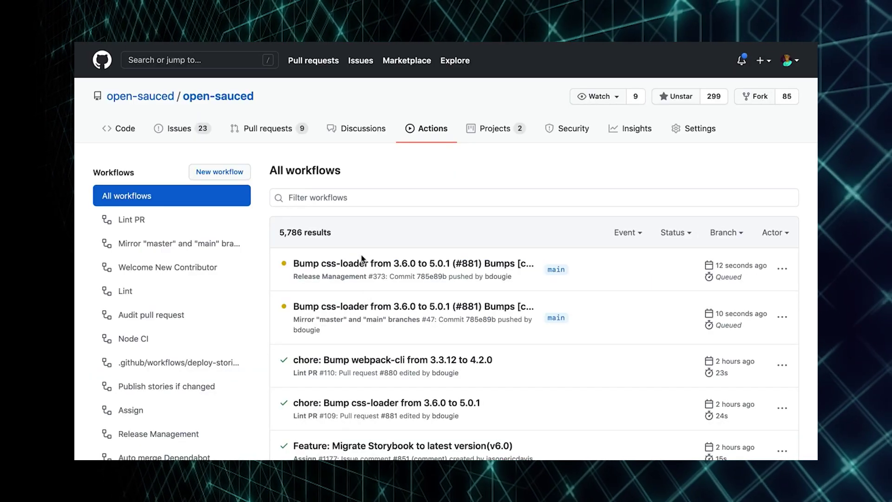
Step: Check the Release Management run triggered by merging css-loader PR #881
left_click(361, 263)
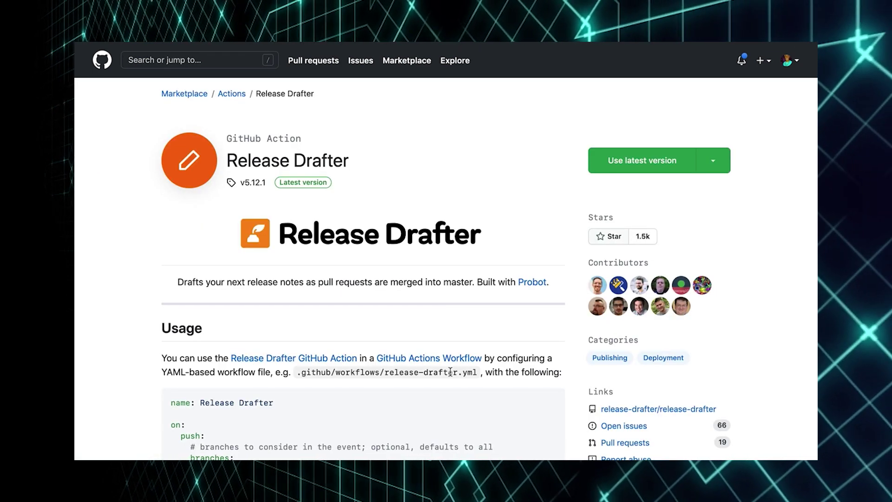
scroll(450, 371, "down", 2)
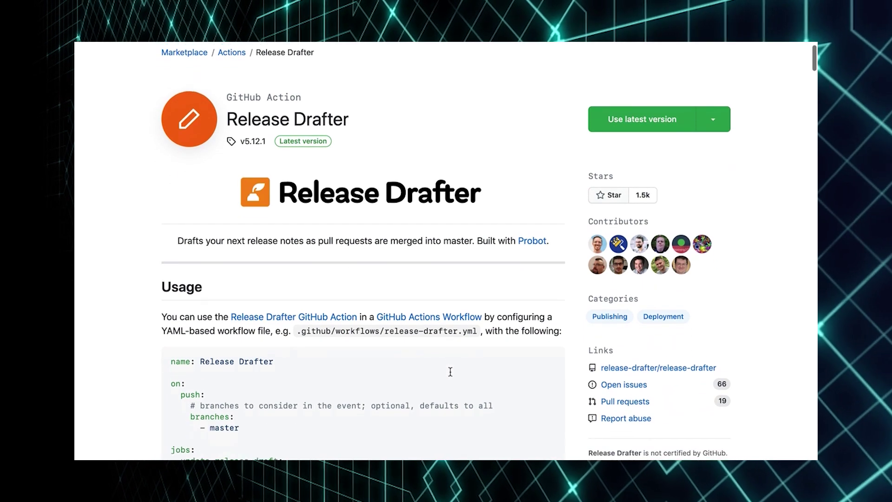